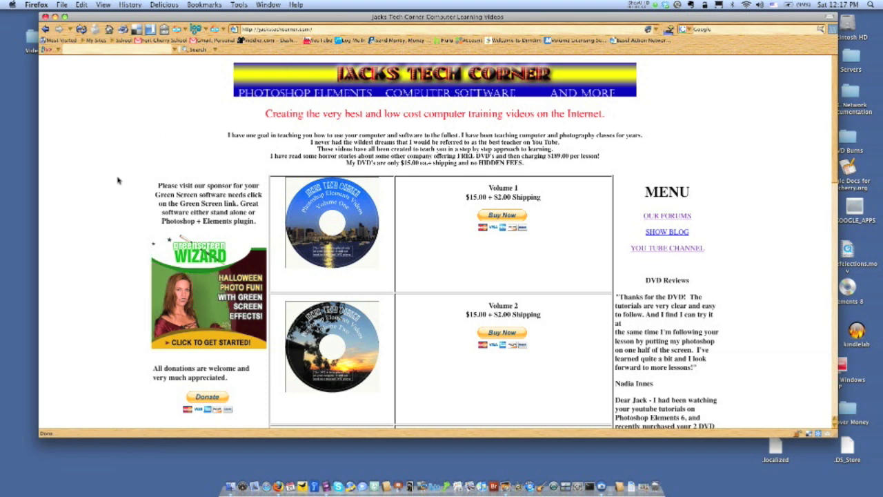
- In Firefox, compare the $40.00, $15.00 and $27.00 prices, each plus $2.00 shipping
scroll(118, 180, "down", 1)
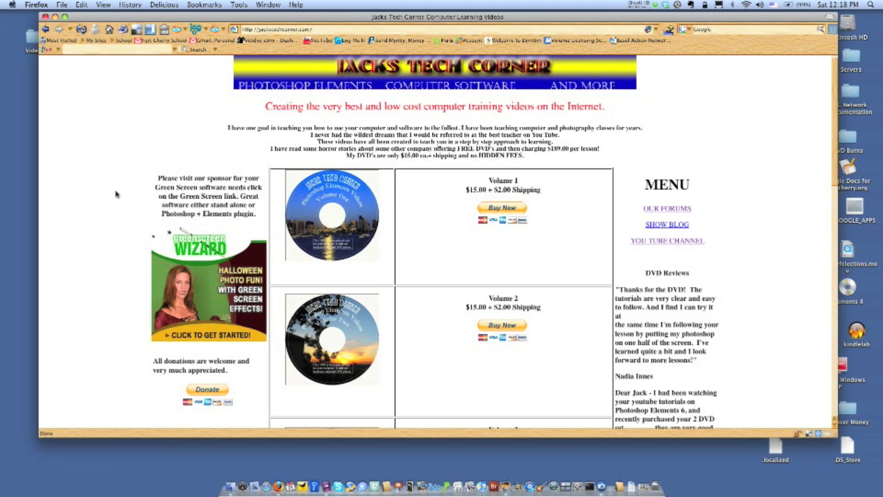
scroll(108, 237, "down", 2)
scroll(108, 237, "up", 3)
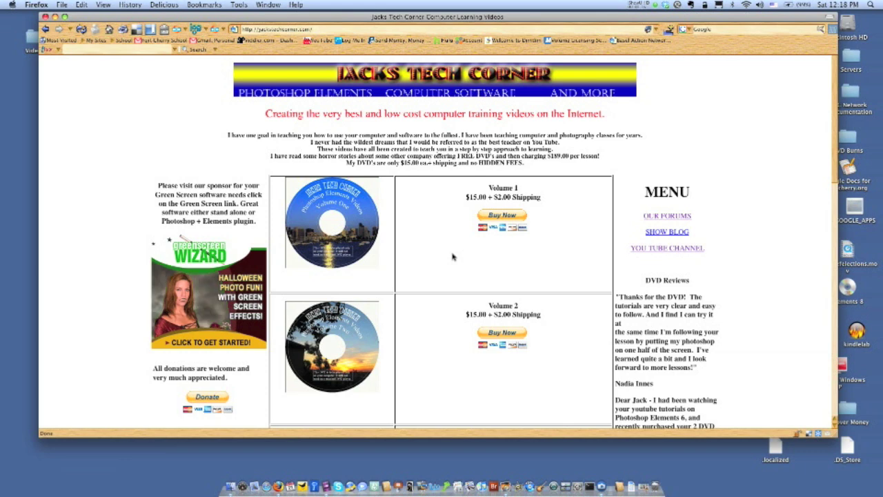
scroll(453, 257, "down", 5)
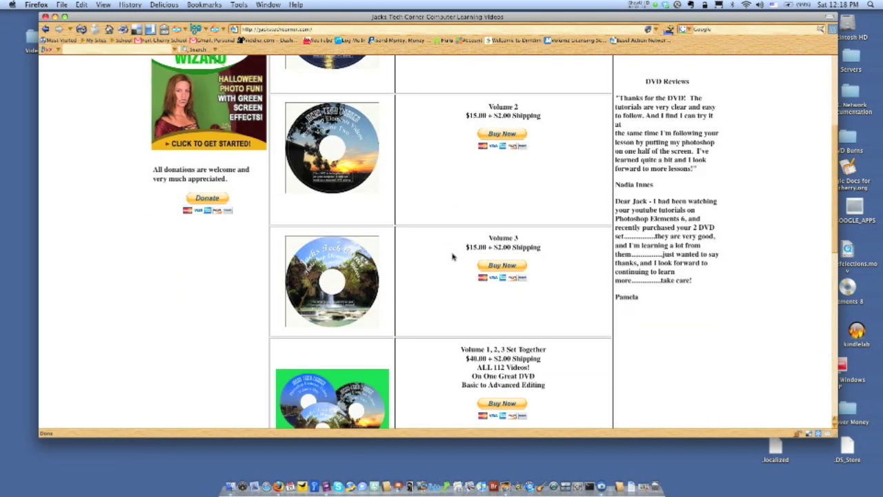
scroll(453, 256, "down", 3)
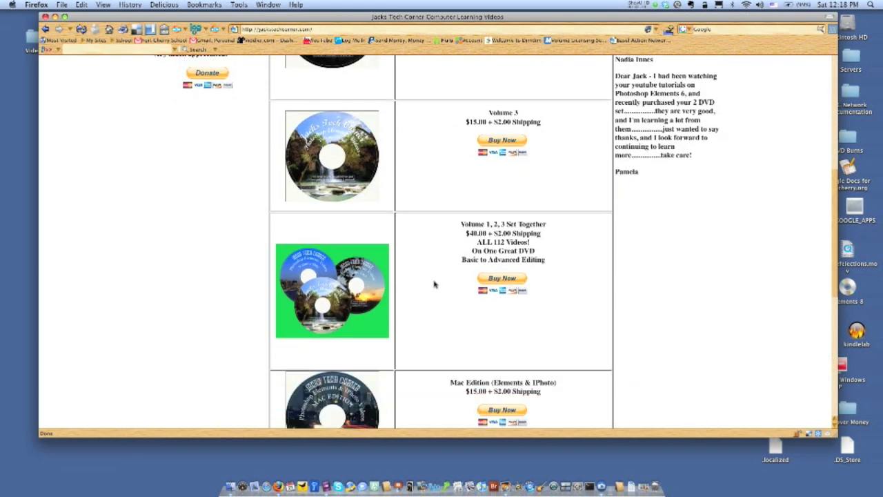
left_click_drag(540, 235, 453, 235)
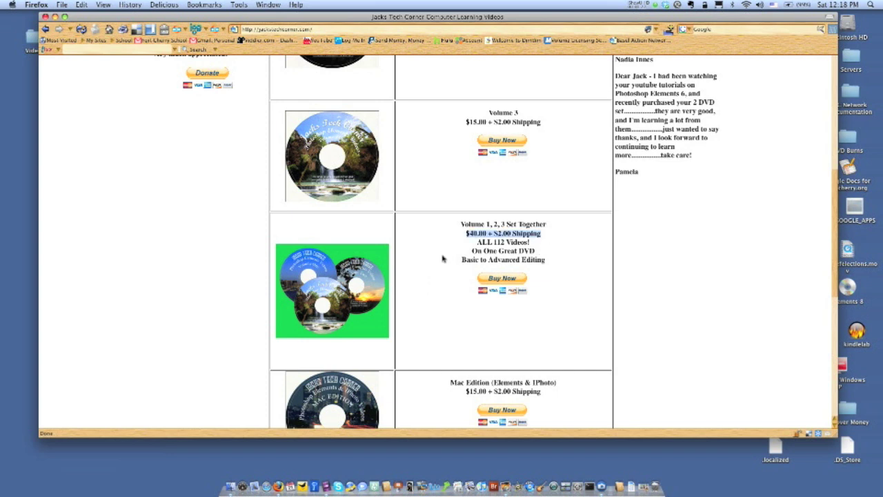
left_click(442, 257)
scroll(437, 275, "down", 3)
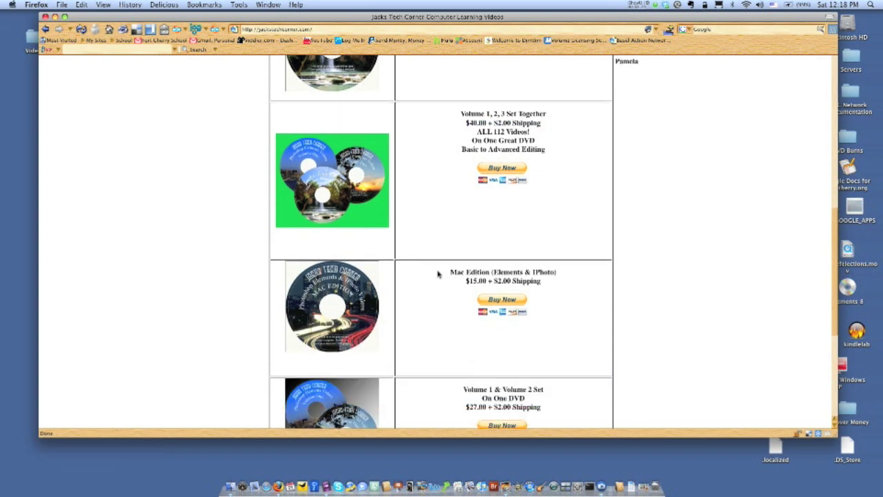
left_click_drag(549, 289, 455, 284)
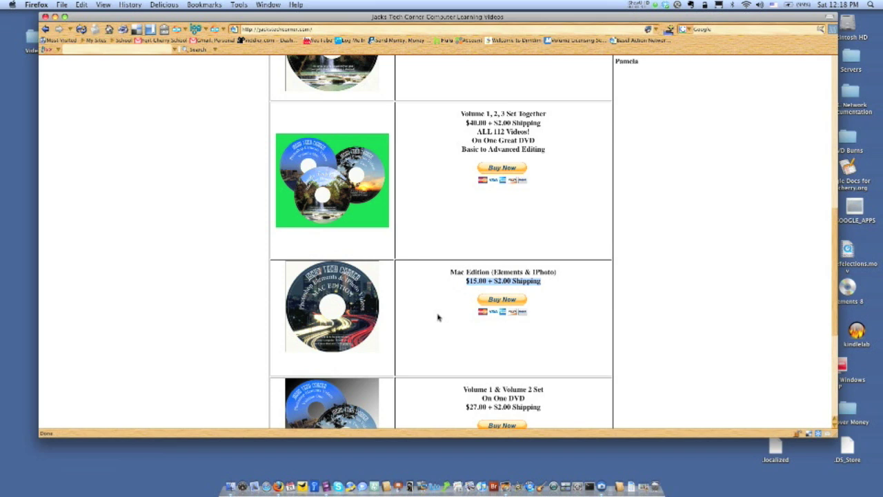
left_click(437, 317)
scroll(438, 317, "down", 3)
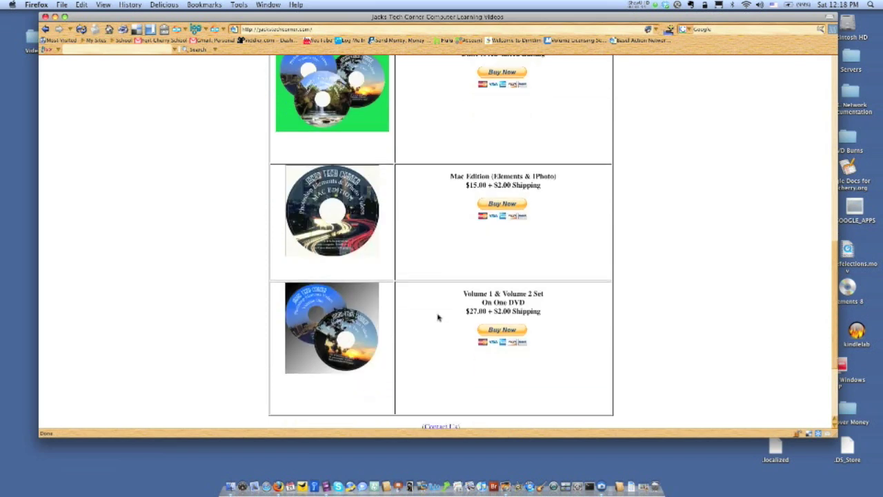
left_click_drag(562, 311, 440, 322)
scroll(439, 322, "up", 15)
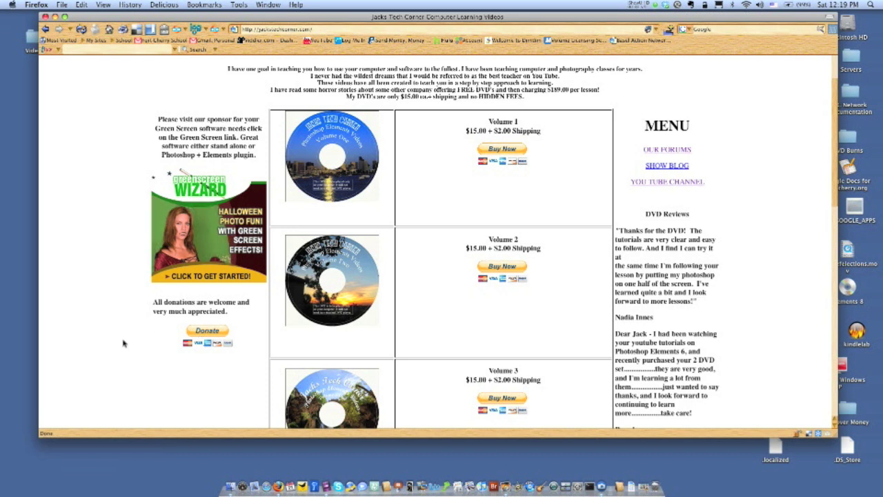
- Minimize Firefox and bring the lakeside photo window forward, nudging it slightly right
left_click(55, 17)
left_click(314, 54)
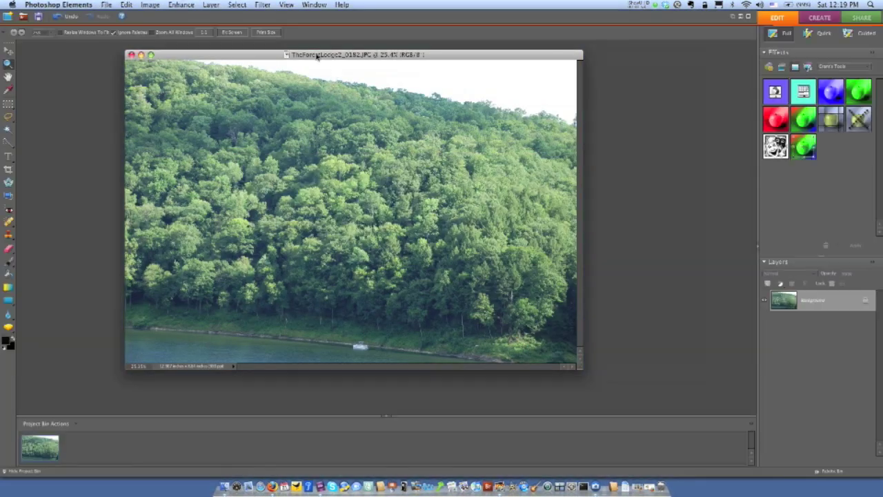
left_click_drag(316, 56, 332, 54)
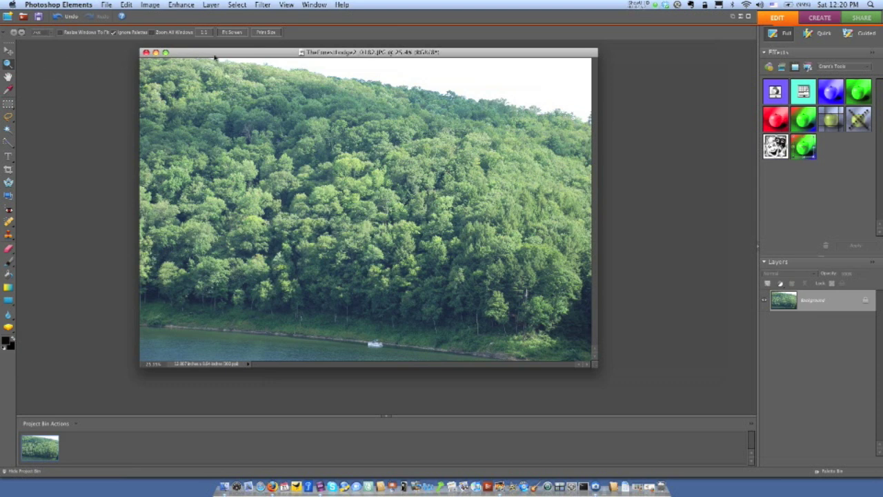
- Fit TheForestLodge2_0182.JPG to the screen, then zoom out to about 17%
left_click_drag(214, 58, 227, 52)
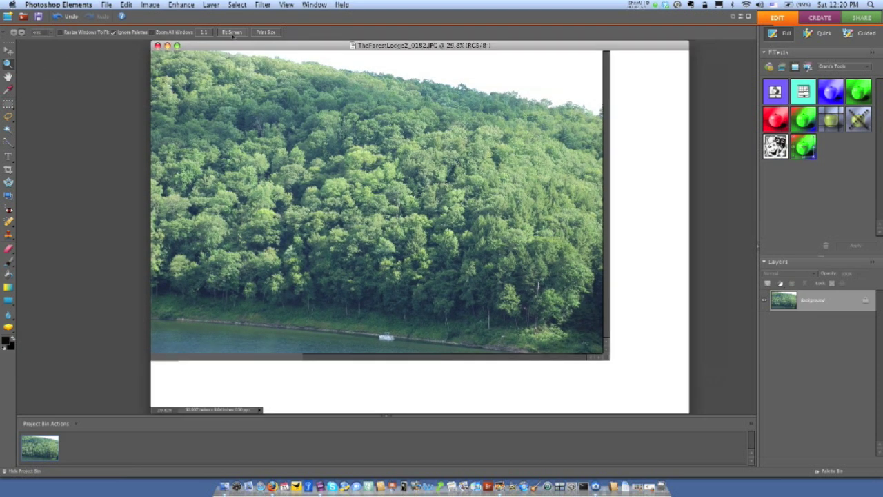
left_click(232, 32)
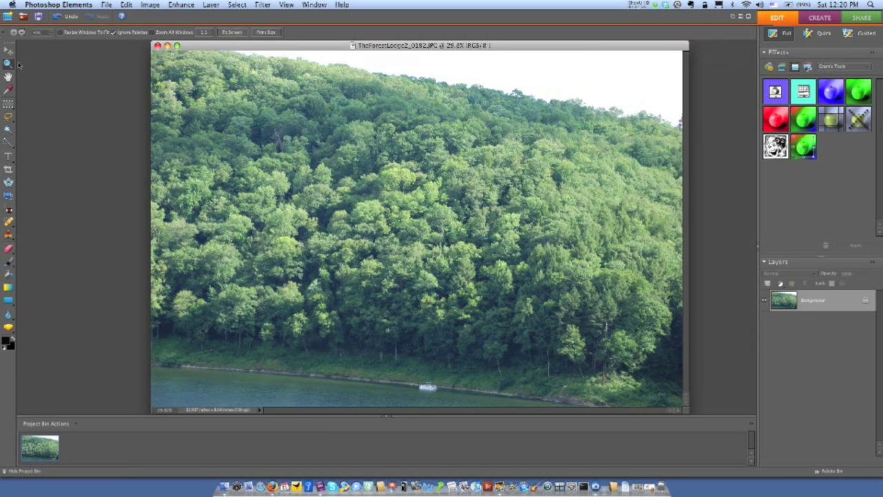
left_click_drag(55, 39, 52, 36)
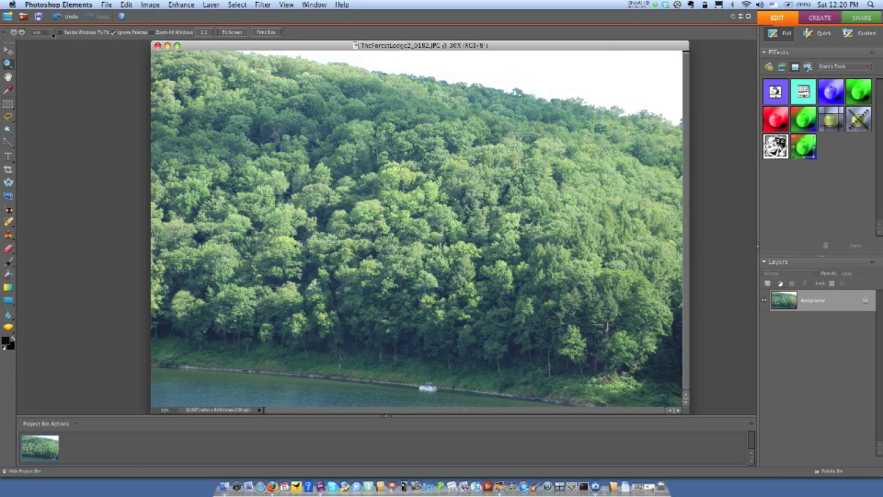
left_click(53, 35)
left_click_drag(50, 45, 46, 45)
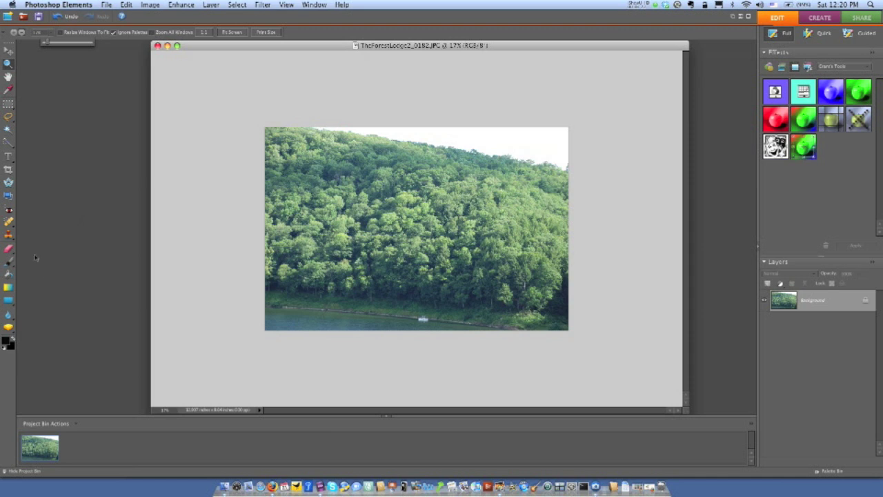
- With the Crop tool, draw a crop box over the whole photo, then cancel it
left_click(8, 170)
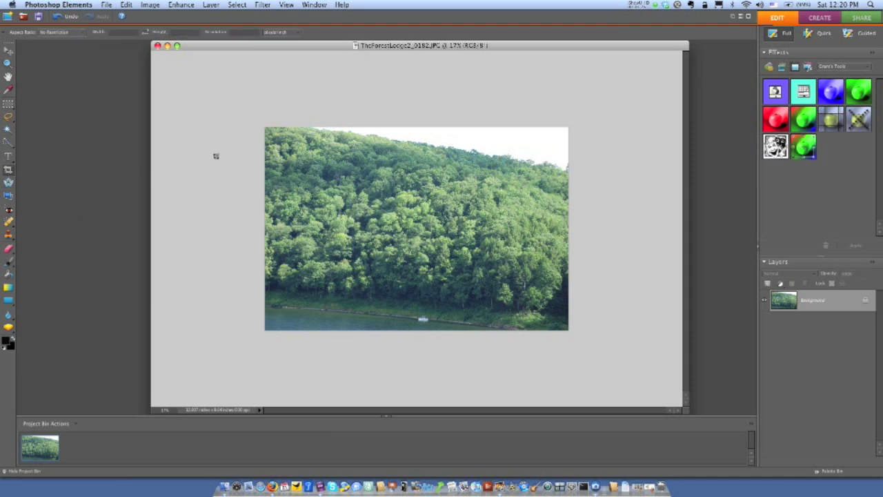
left_click_drag(266, 129, 570, 331)
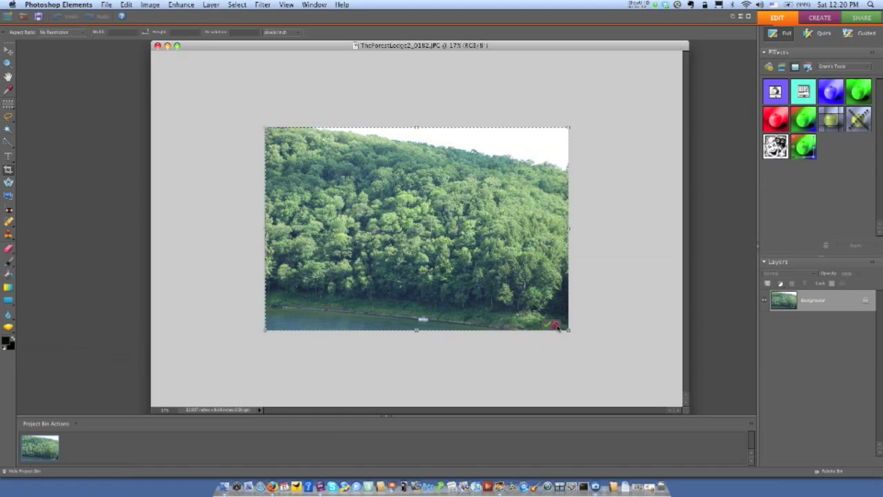
left_click(556, 326)
- Reset colours to black and white, swap so white is foreground, and open its picker
left_click(4, 348)
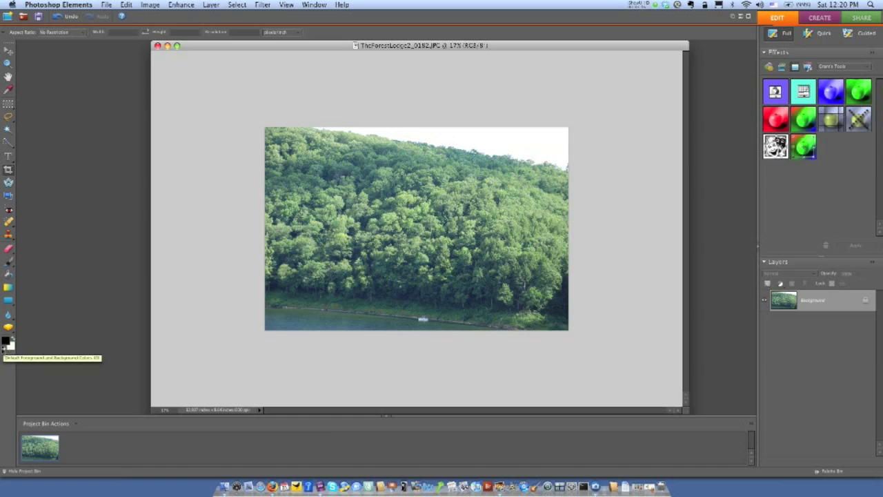
left_click(13, 341)
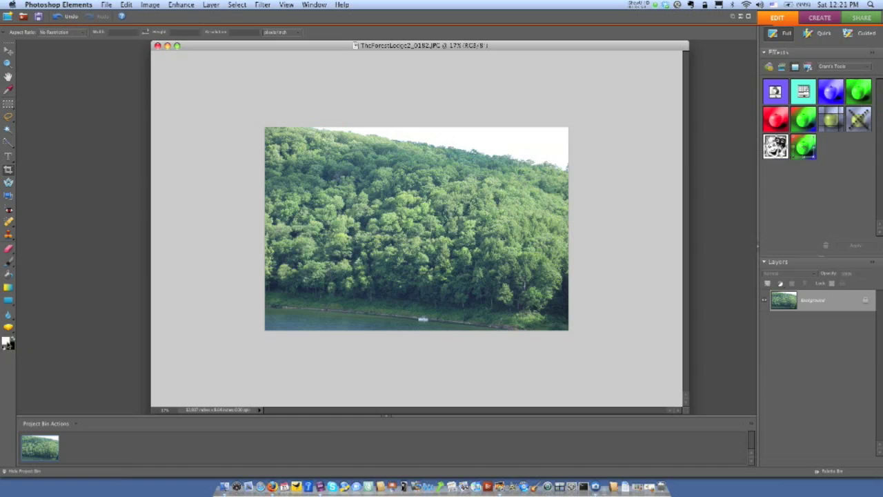
left_click(8, 340)
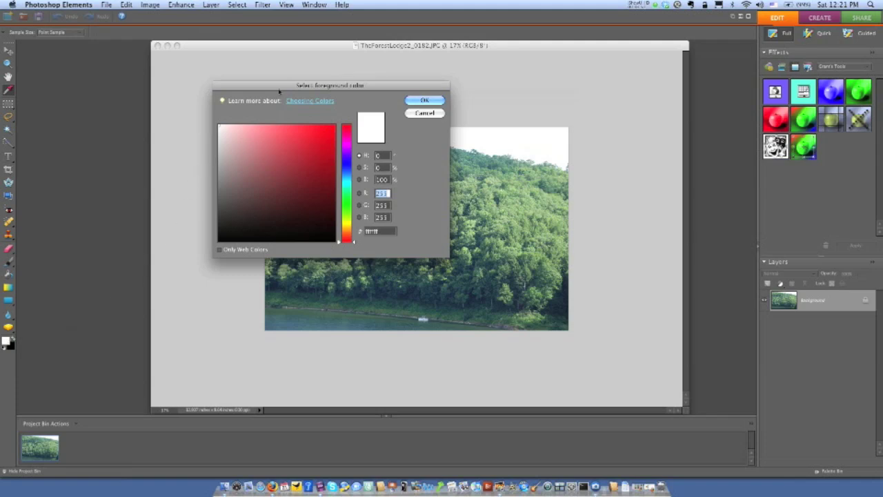
- Choose near-black as the foreground colour in the colour picker
left_click_drag(312, 86, 283, 107)
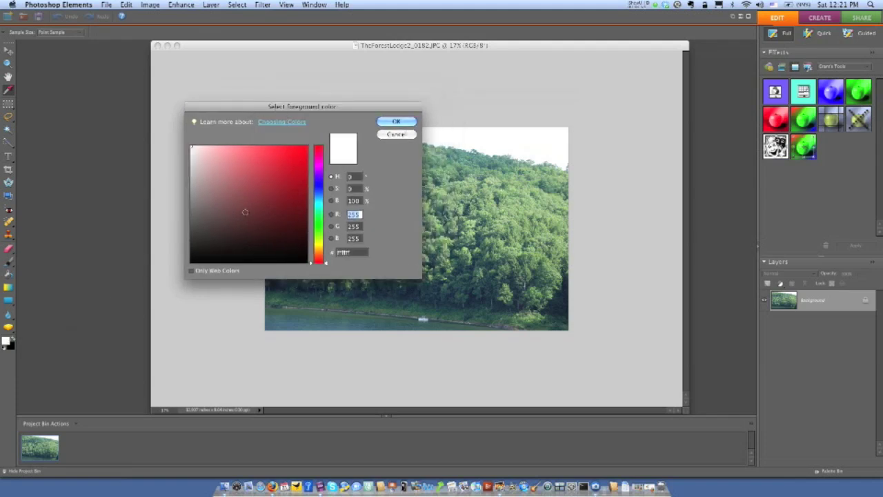
left_click(193, 260)
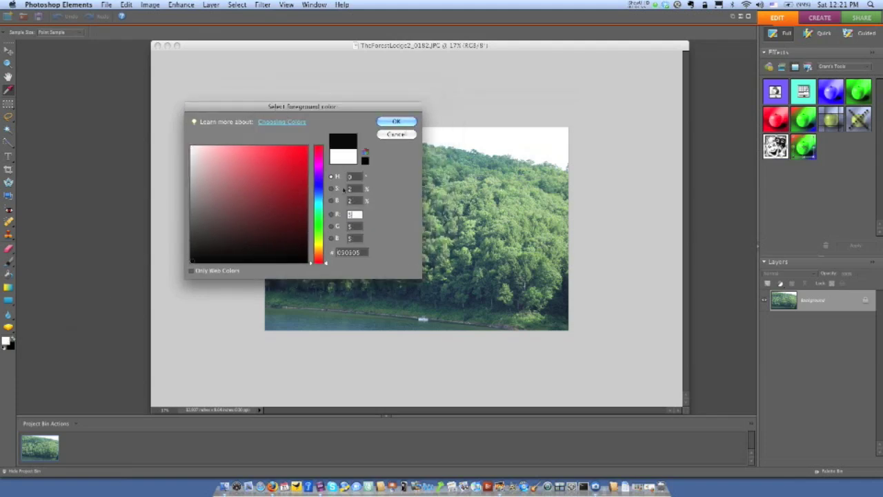
left_click(395, 121)
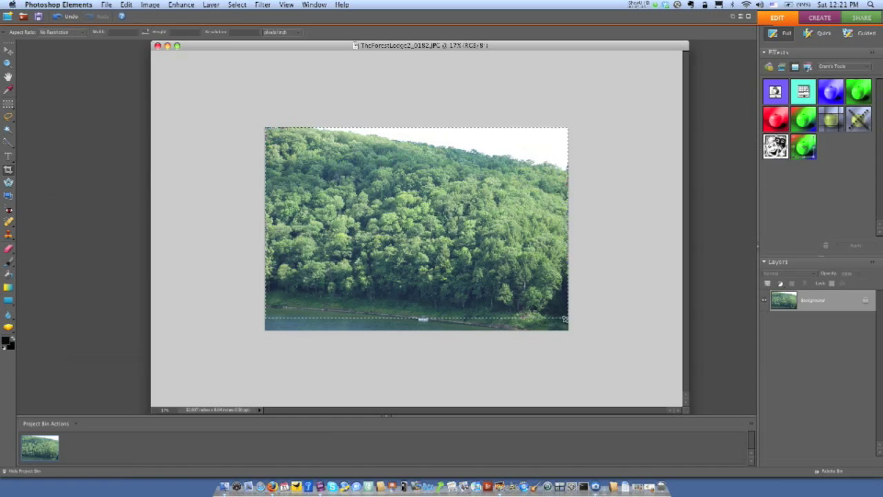
- Drag the crop frame's bottom edge below the photo and commit it
left_click(536, 340)
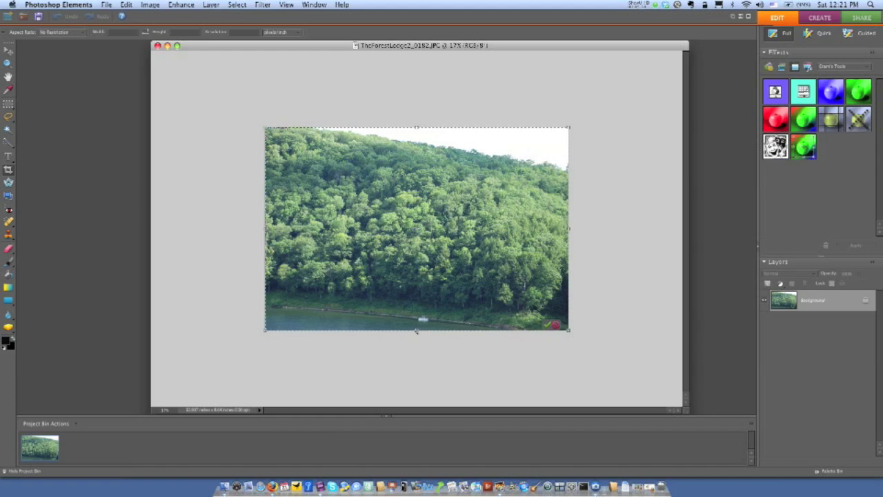
key("Return")
left_click_drag(416, 331, 416, 384)
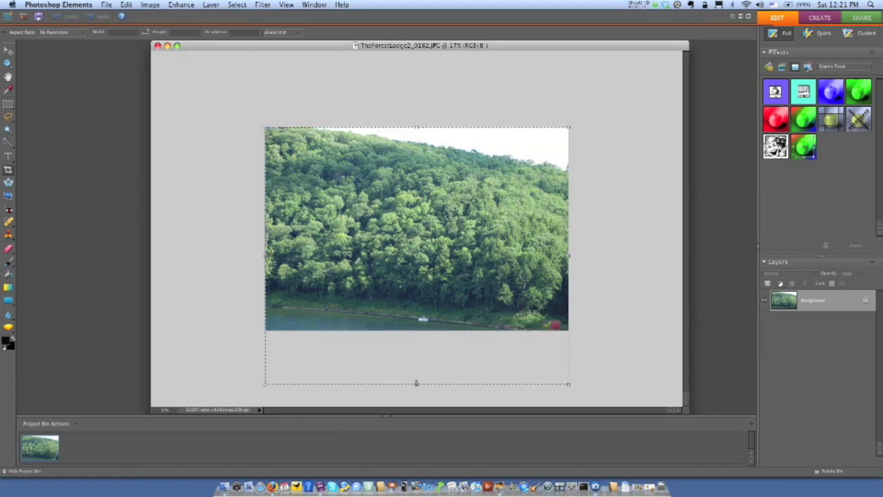
left_click(547, 324)
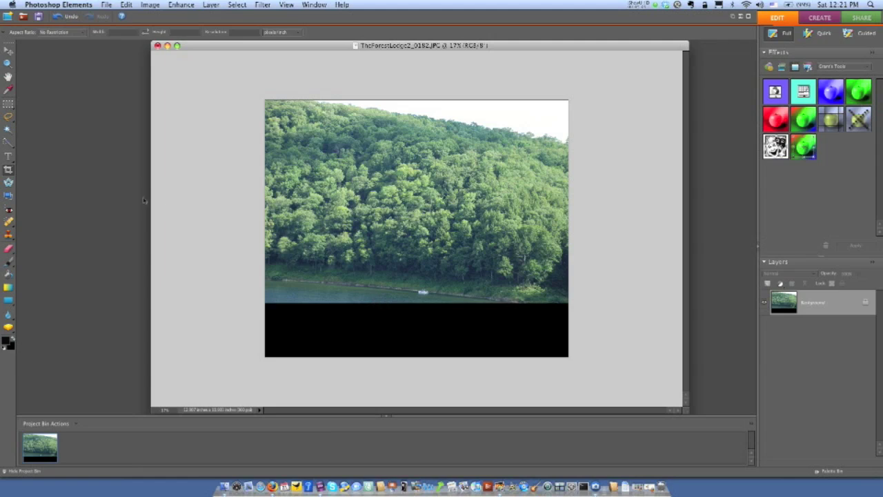
- Lasso the shoreline and water strip and copy it to Layer 1 with Layer via Copy
left_click(8, 116)
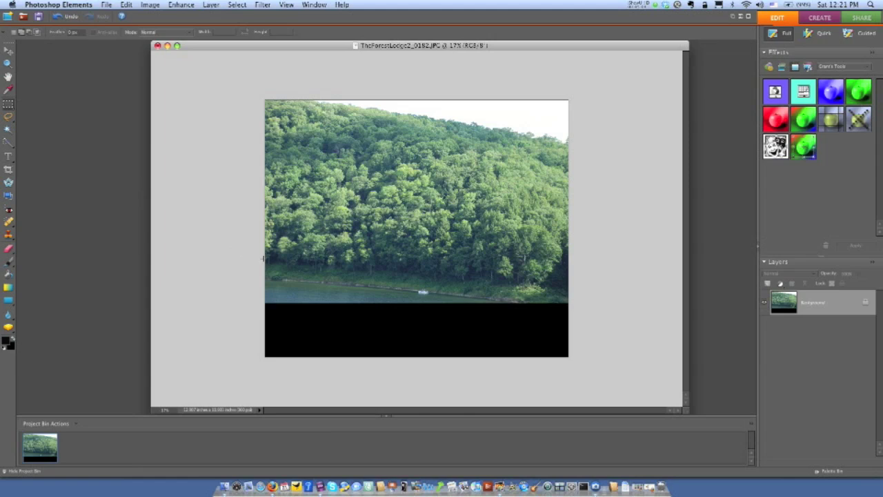
mouse_move(264, 256)
left_mouse_down()
mouse_move(266, 289)
mouse_move(544, 307)
mouse_move(556, 304)
mouse_move(572, 257)
left_mouse_up()
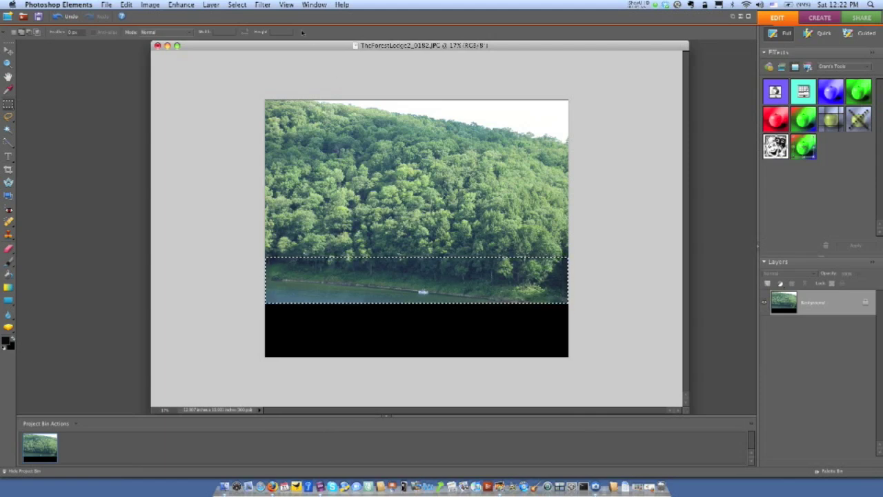
left_click(218, 7)
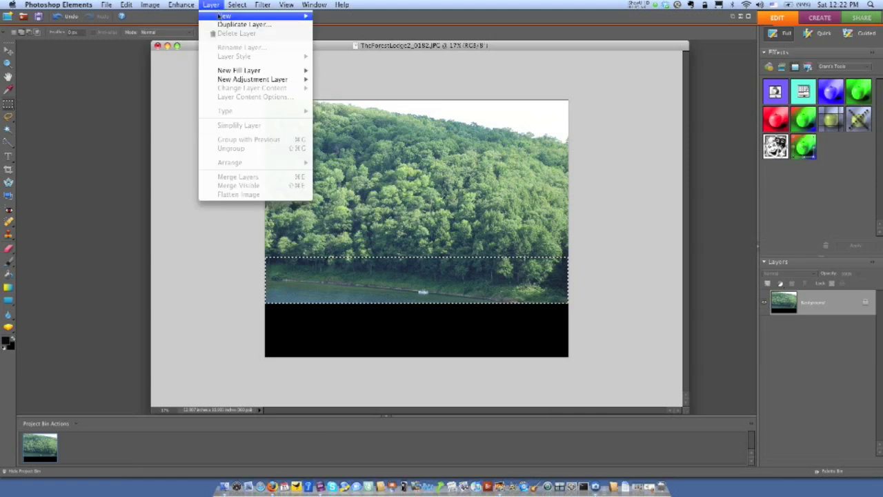
mouse_move(222, 15)
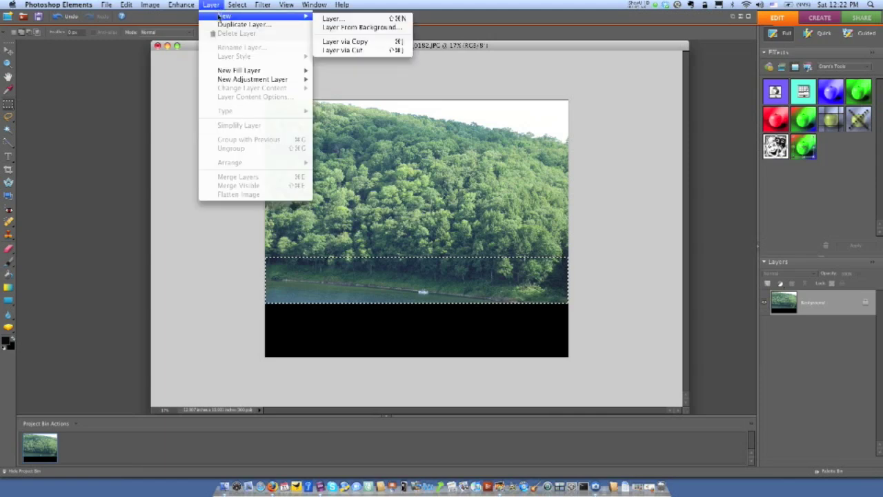
left_click(357, 42)
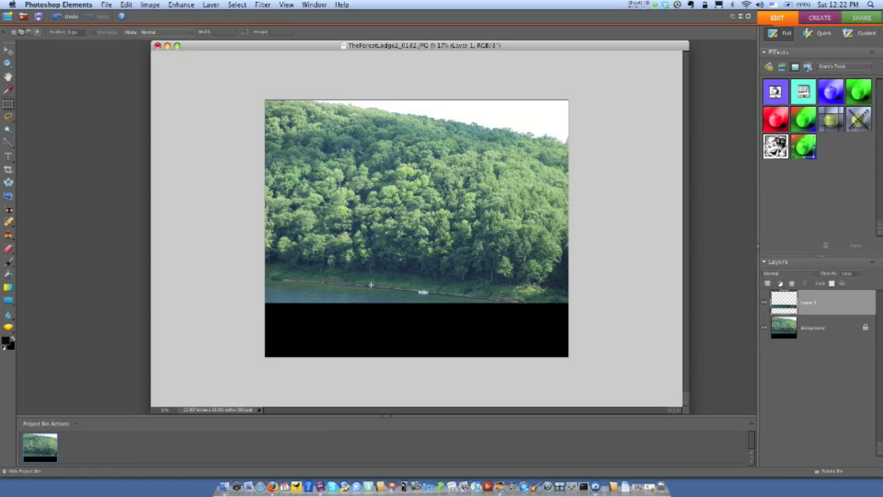
- Apply Image > Rotate > Flip Layer Vertical to Layer 1's shoreline strip
left_click(211, 6)
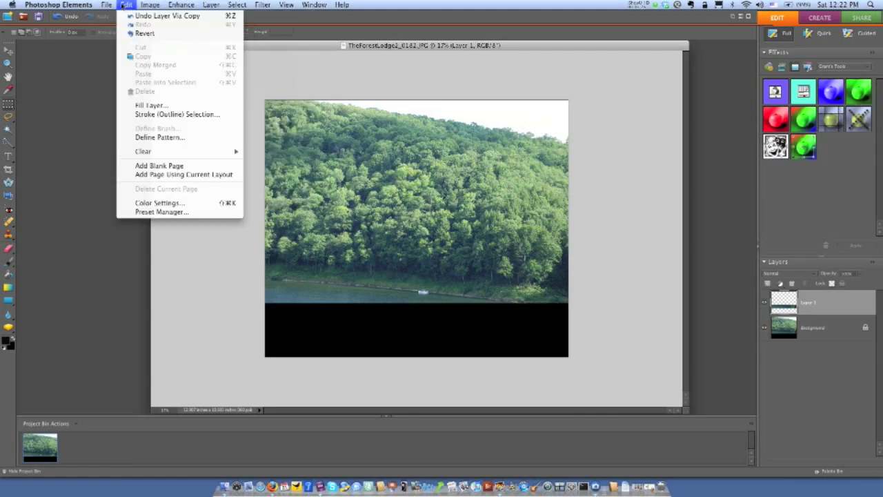
mouse_move(149, 6)
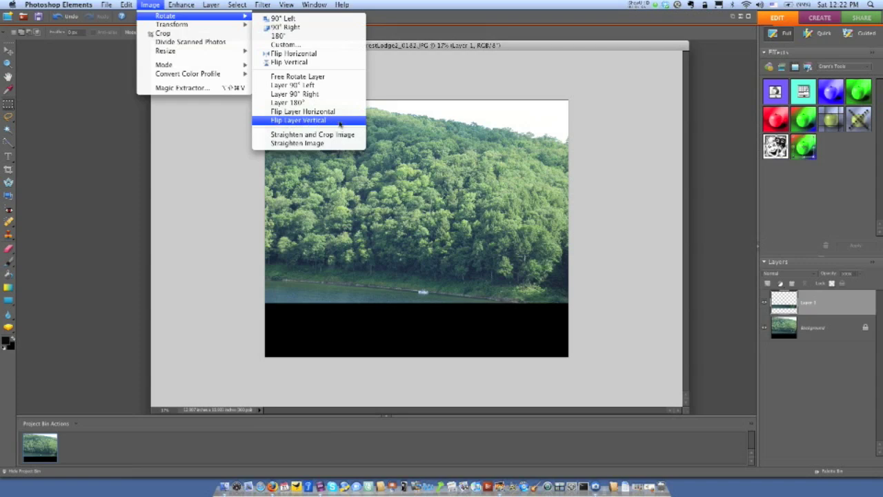
left_click(339, 123)
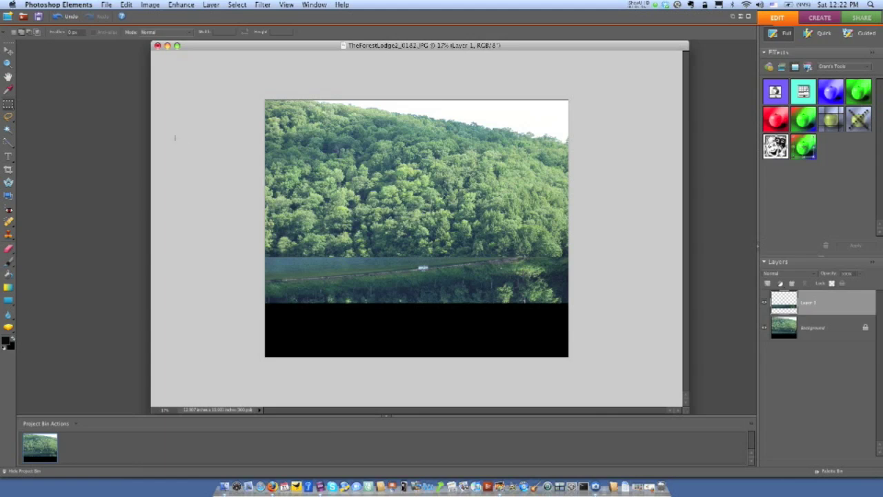
- With the Move tool, drag Layer 1's flipped strip down below the real shoreline
left_click(9, 51)
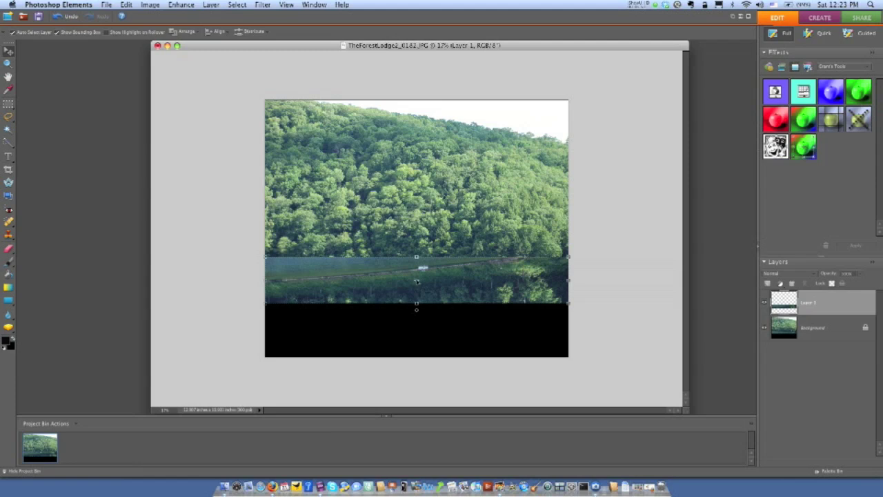
left_click_drag(418, 283, 418, 325)
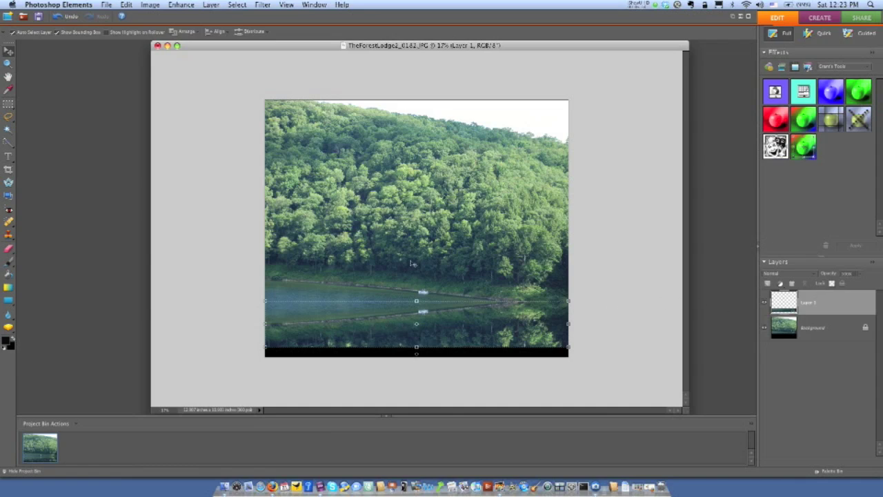
- Lower Layer 1's opacity to fade the reflection, then select the Background layer
left_click(859, 278)
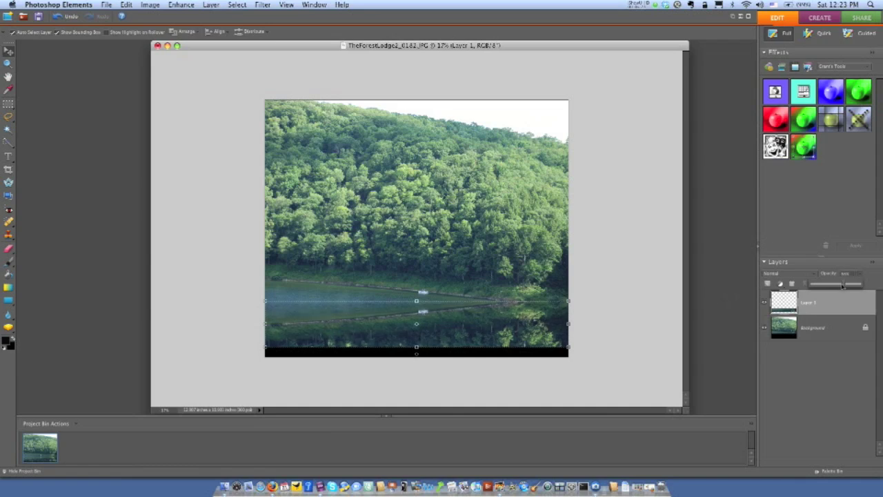
mouse_move(842, 286)
left_mouse_down()
mouse_move(829, 287)
mouse_move(857, 285)
left_mouse_up()
left_click(776, 331)
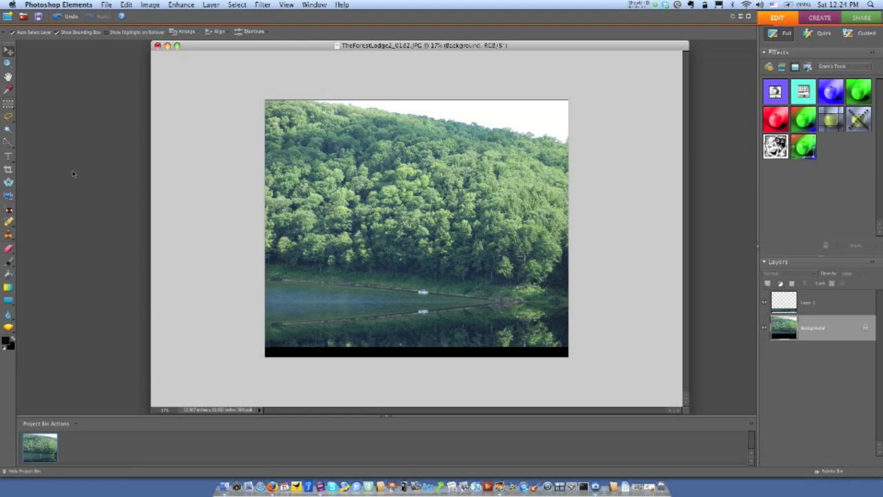
- Crop the image to the area above the black strip
left_click(8, 169)
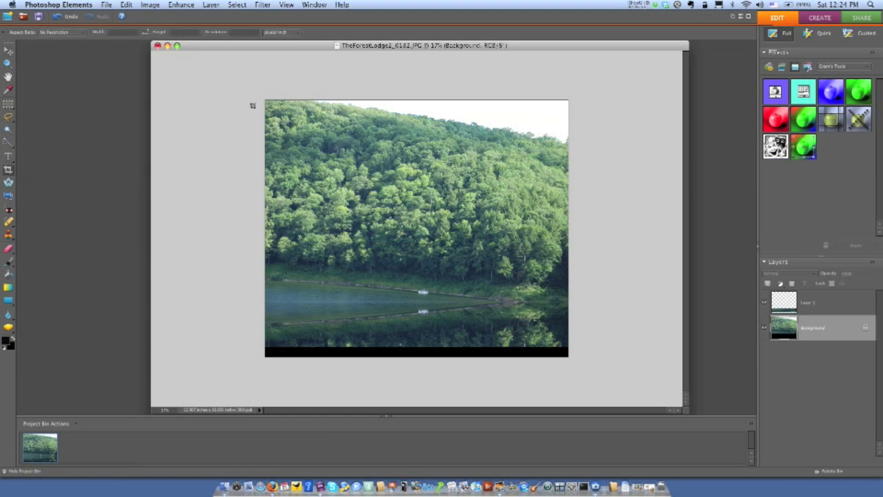
left_click_drag(263, 101, 569, 345)
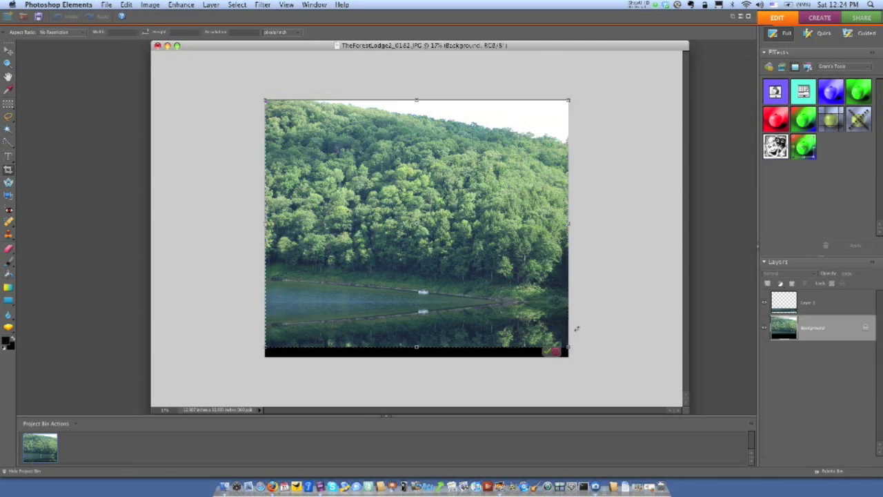
key("Return")
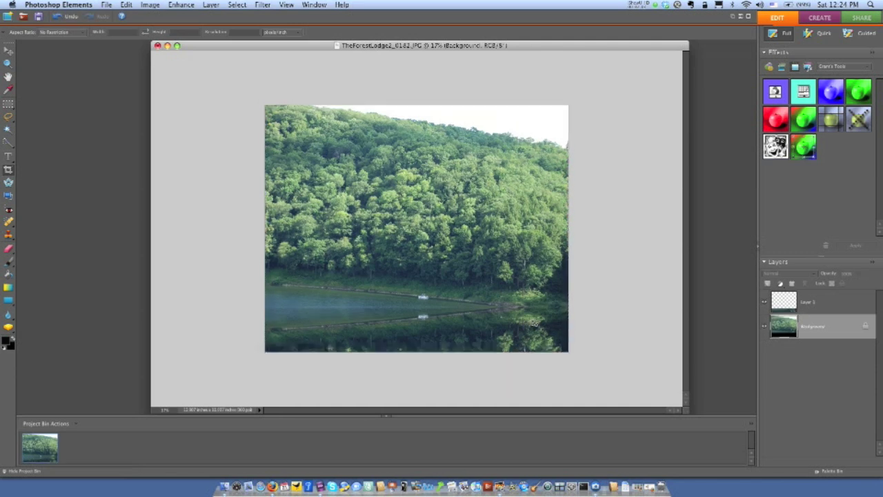
- Select Layer 1 with the Move tool, then make the Background layer active again
left_click(786, 302)
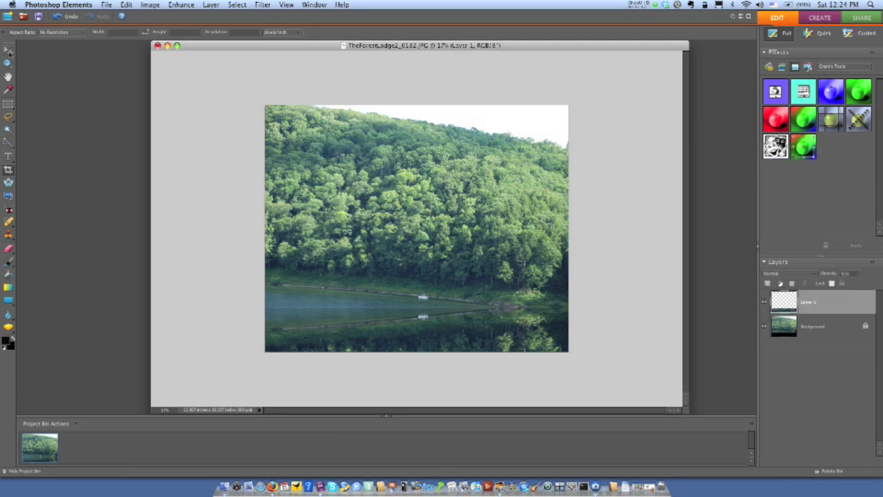
left_click(9, 52)
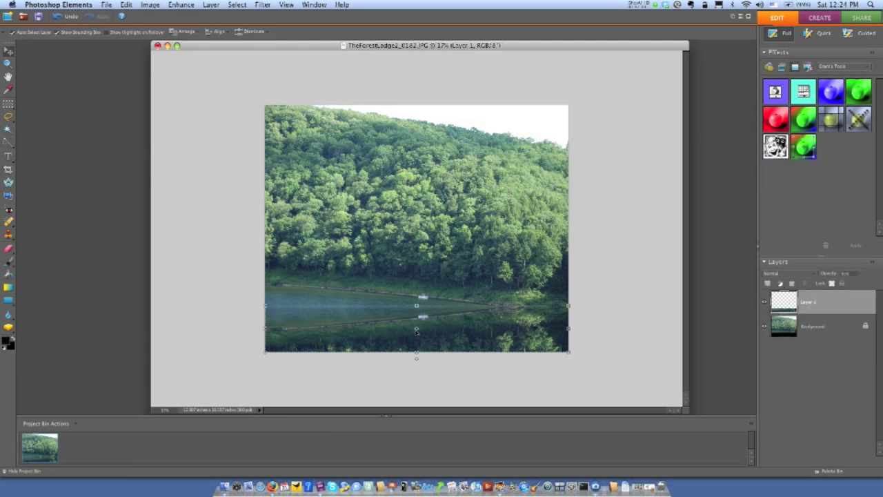
left_click(416, 332)
left_click(787, 326)
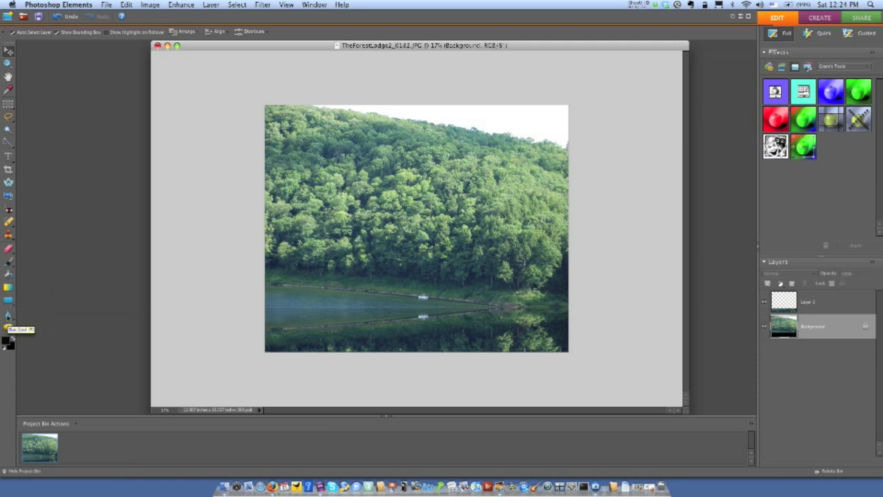
- Pick the Blur tool and target Layer 1 for softening the seam
left_click(8, 314)
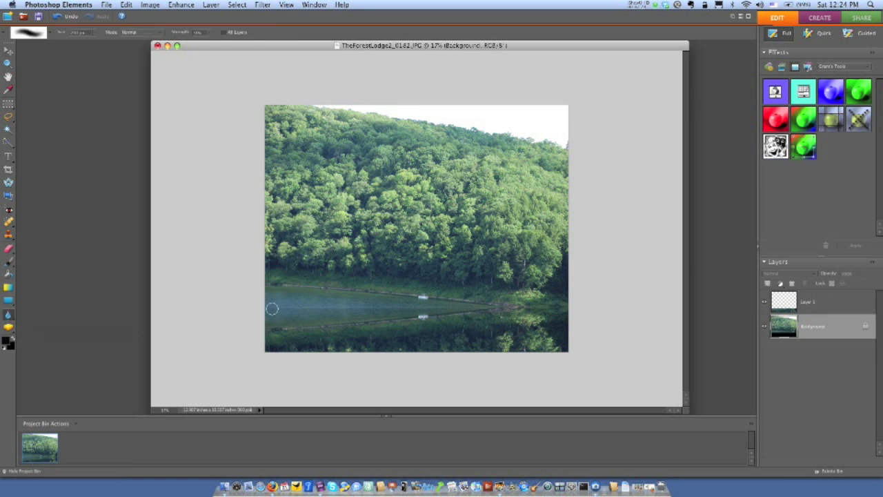
left_click(789, 304)
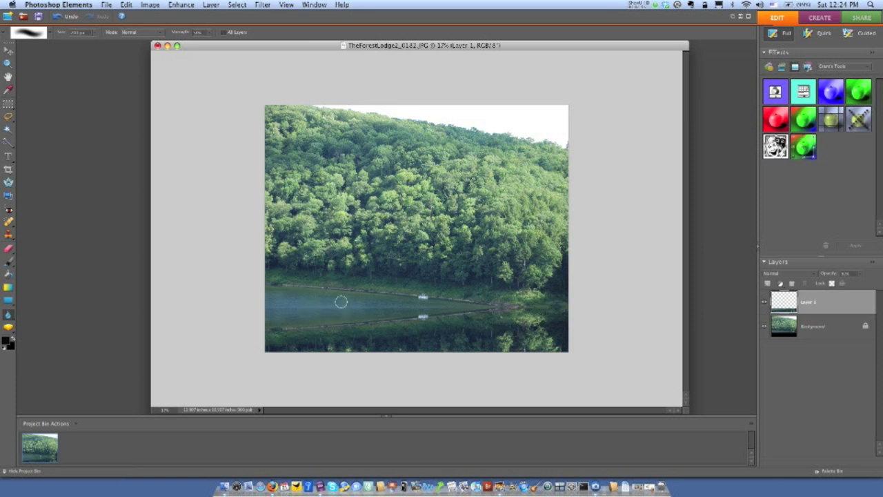
- Zoom the lakeside photo to Fit Screen to view the mirrored shoreline reflection
left_click(7, 63)
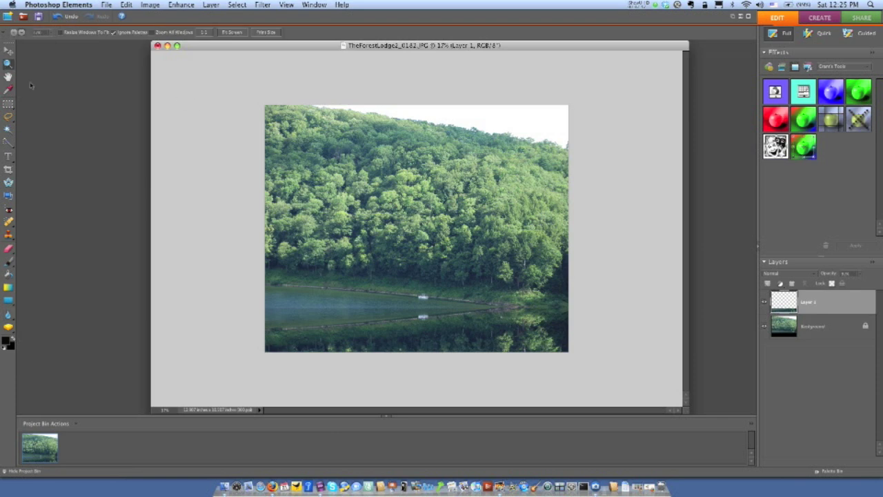
left_click(231, 31)
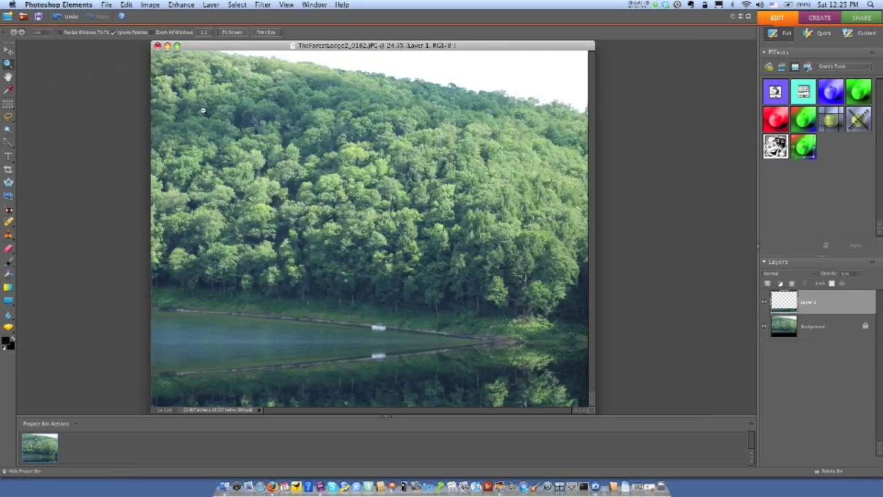